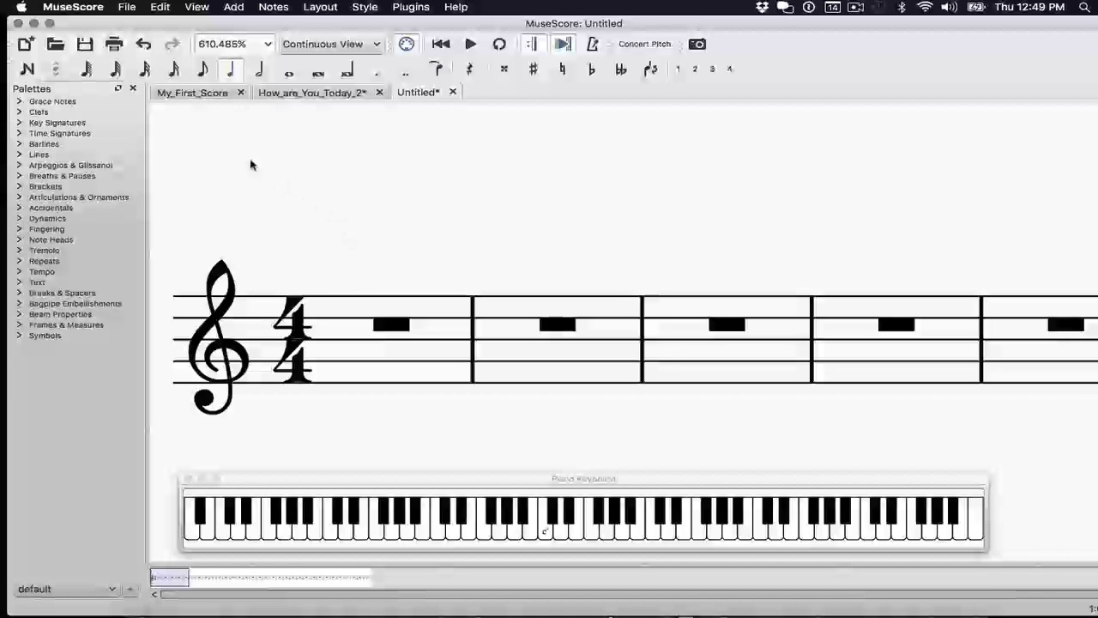
Step: Enter quarter notes G4, A4, B4, C5, D5, E5, F♯5, G5 across two measures
{"action": "key", "text": "n"}
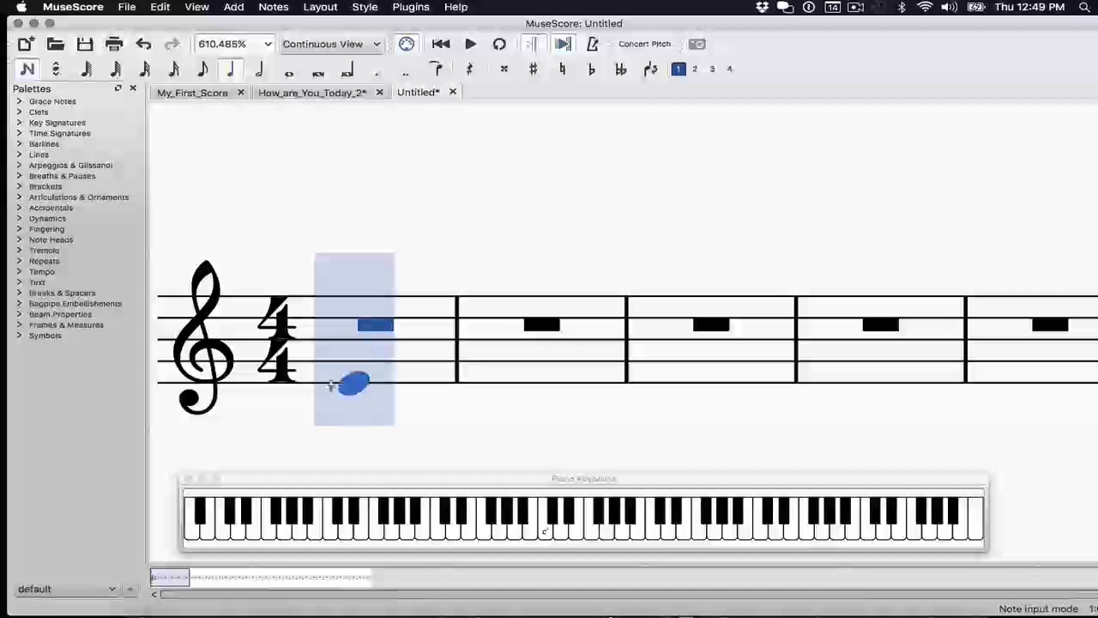
{"action": "left_click", "coordinate": [337, 362]}
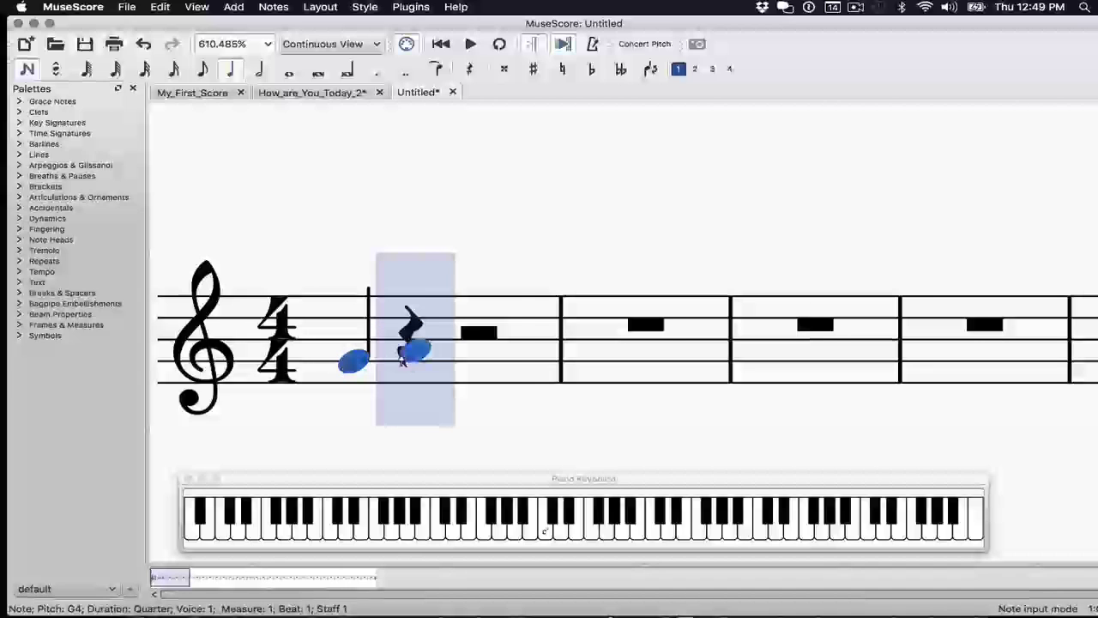
{"action": "left_click", "coordinate": [408, 350]}
{"action": "left_click", "coordinate": [481, 339]}
{"action": "left_click", "coordinate": [557, 327]}
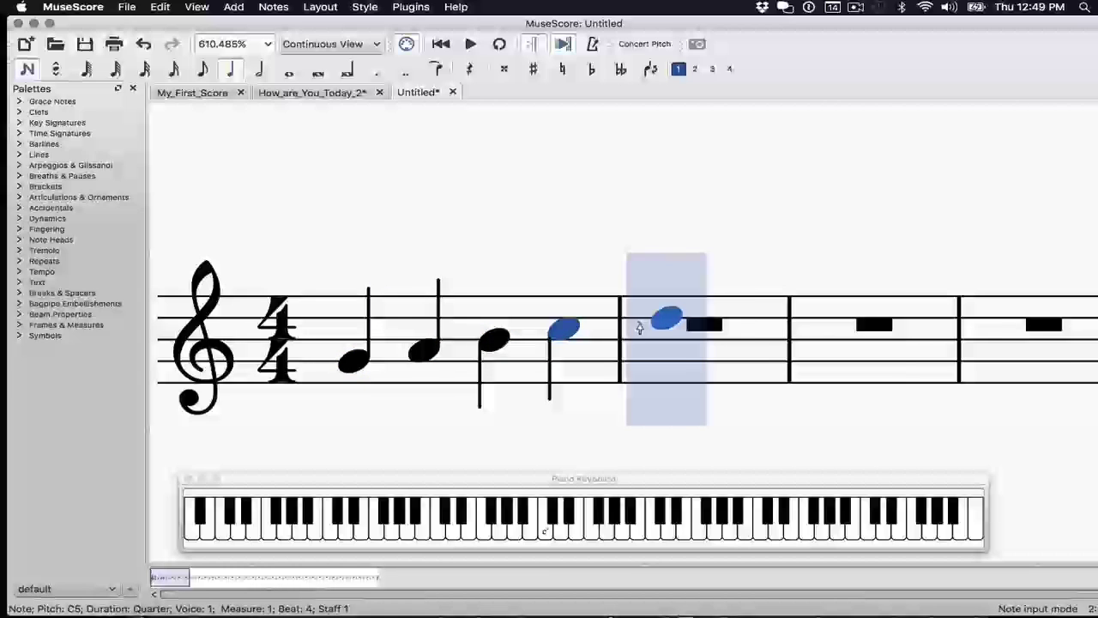
{"action": "left_click", "coordinate": [665, 320]}
{"action": "left_click", "coordinate": [738, 307]}
{"action": "left_click", "coordinate": [811, 297]}
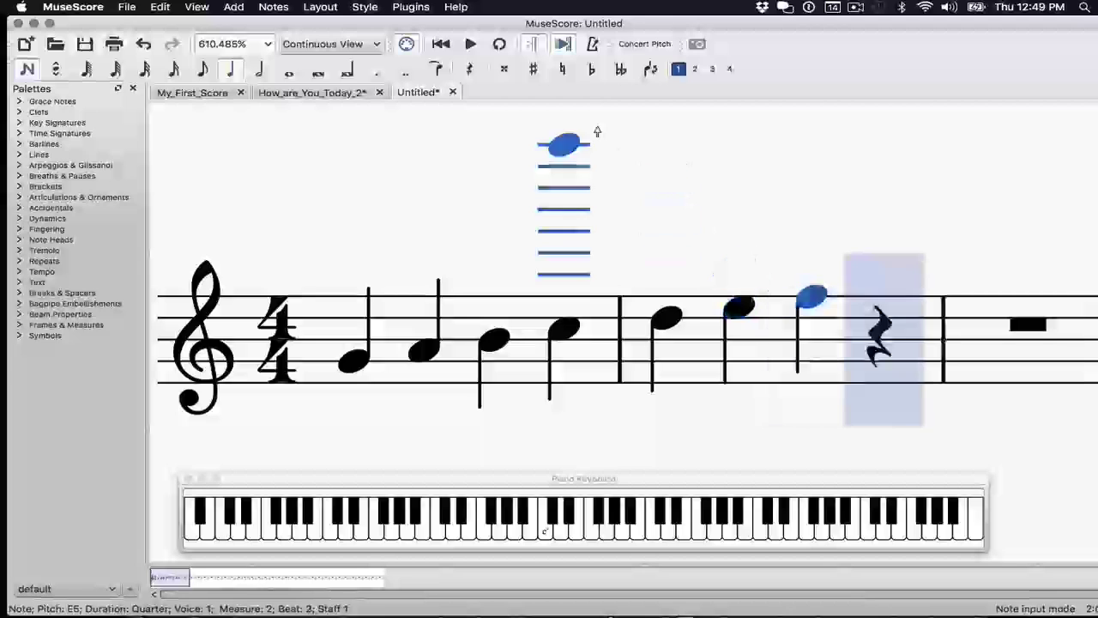
{"action": "left_click", "coordinate": [533, 69]}
{"action": "left_click", "coordinate": [943, 290]}
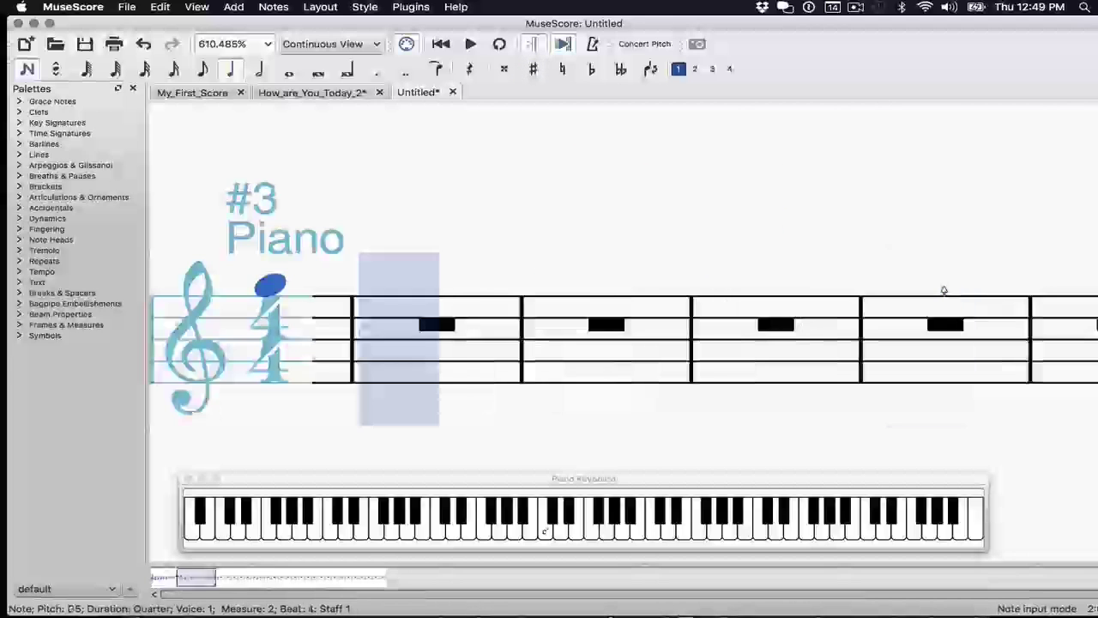
{"action": "scroll", "coordinate": [522, 372], "scroll_direction": "left", "scroll_amount": 10}
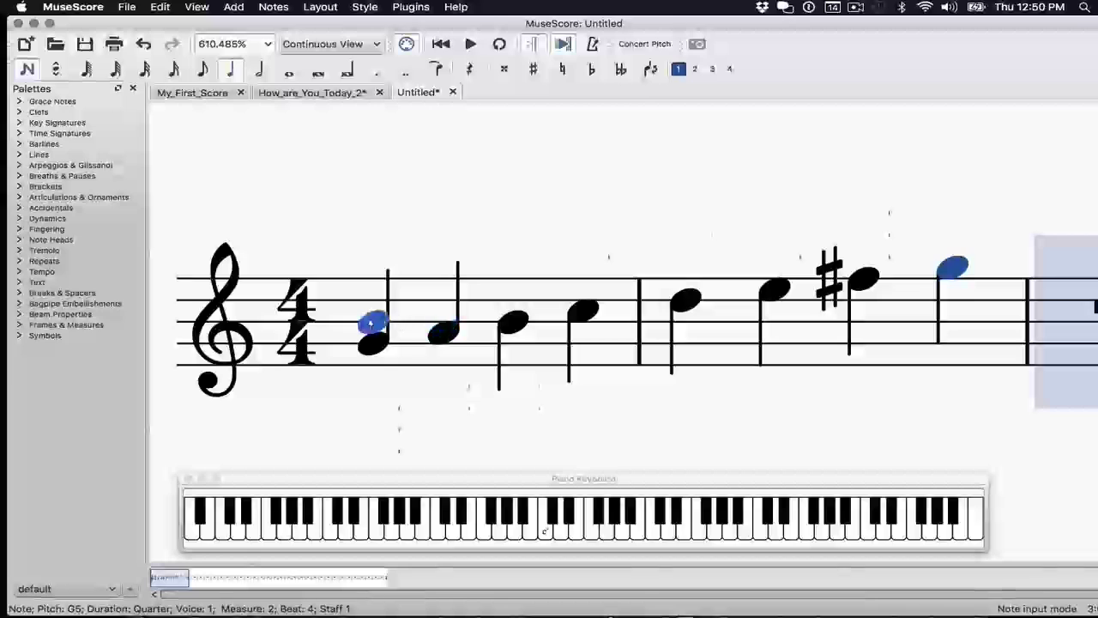
Step: Stack measure 1 into the triads G–B–D, A–C–E, B–D–F♯ and C–E–G
{"action": "left_click", "coordinate": [373, 323], "text": "shift"}
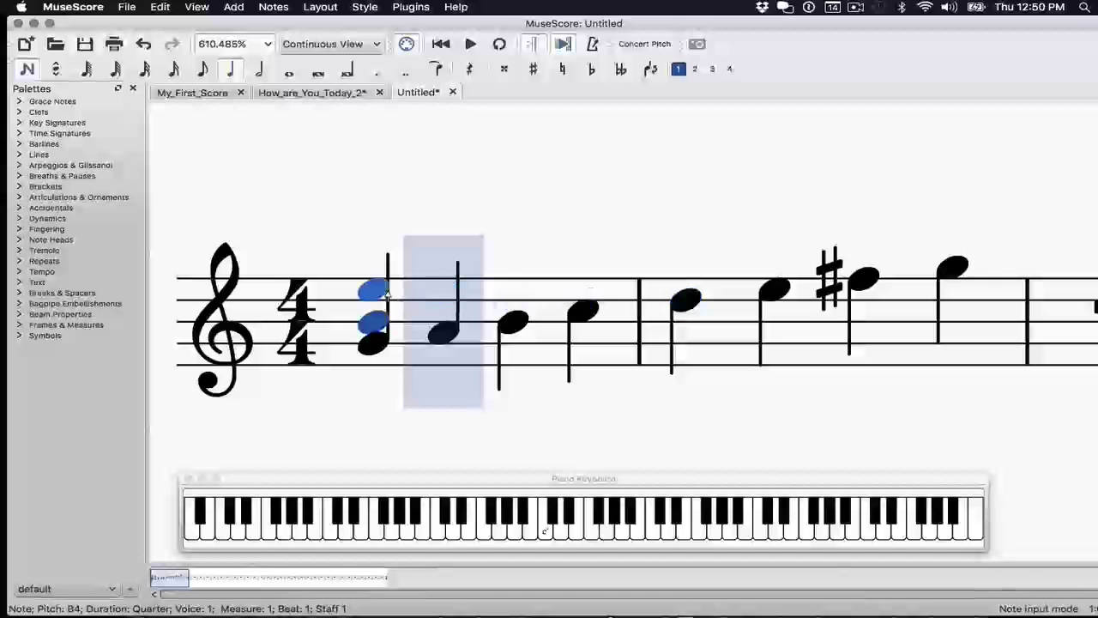
{"action": "left_click", "coordinate": [374, 300], "text": "shift"}
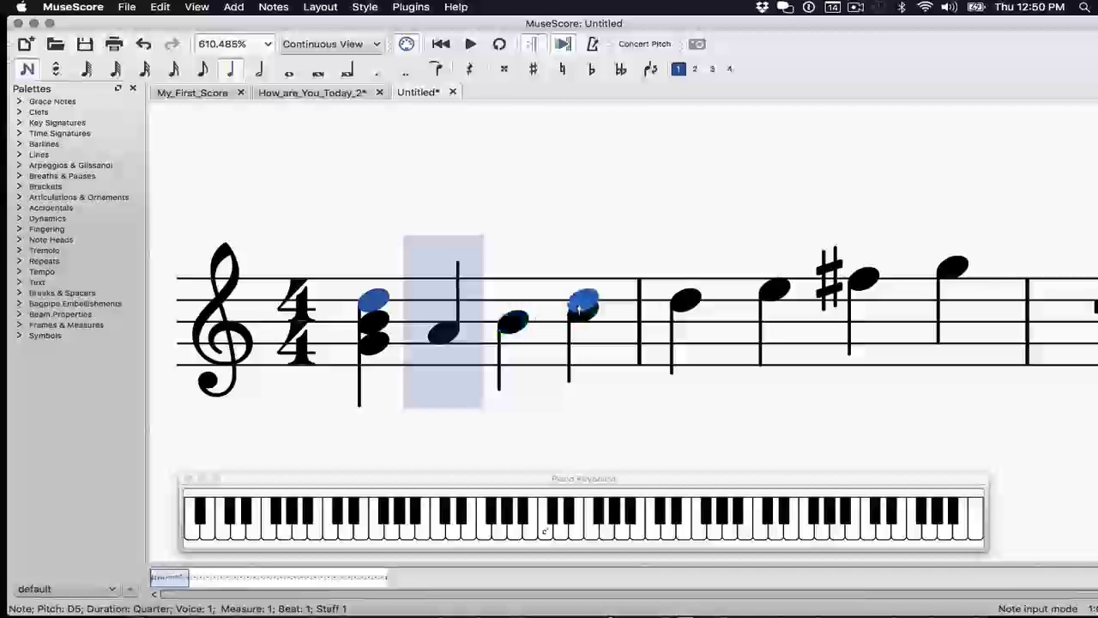
{"action": "left_click", "coordinate": [444, 309]}
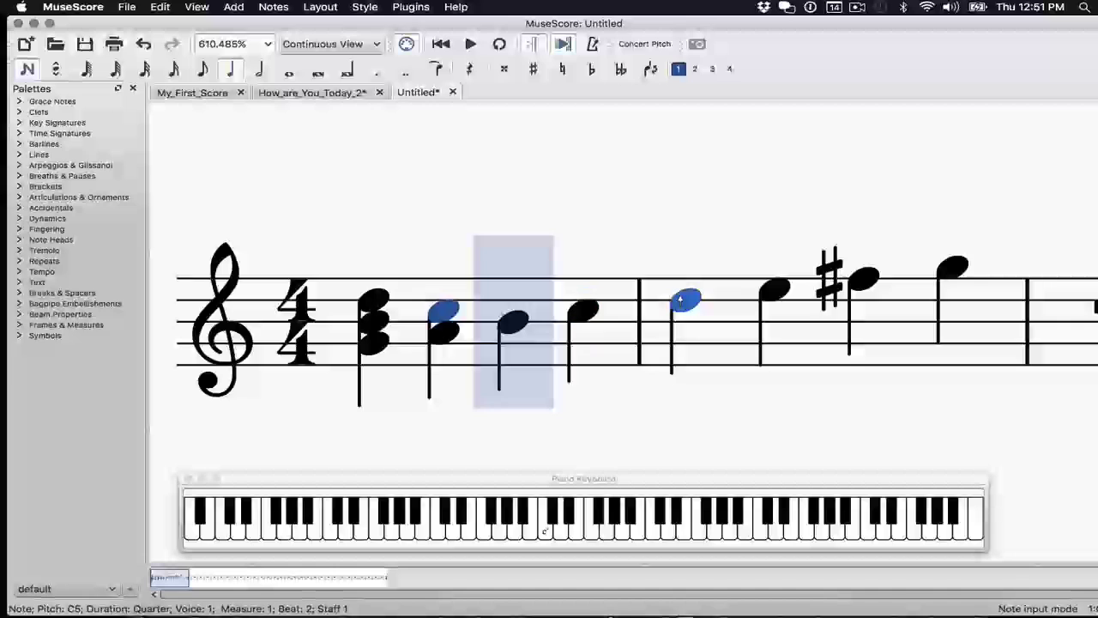
{"action": "left_click", "coordinate": [443, 289], "text": "shift"}
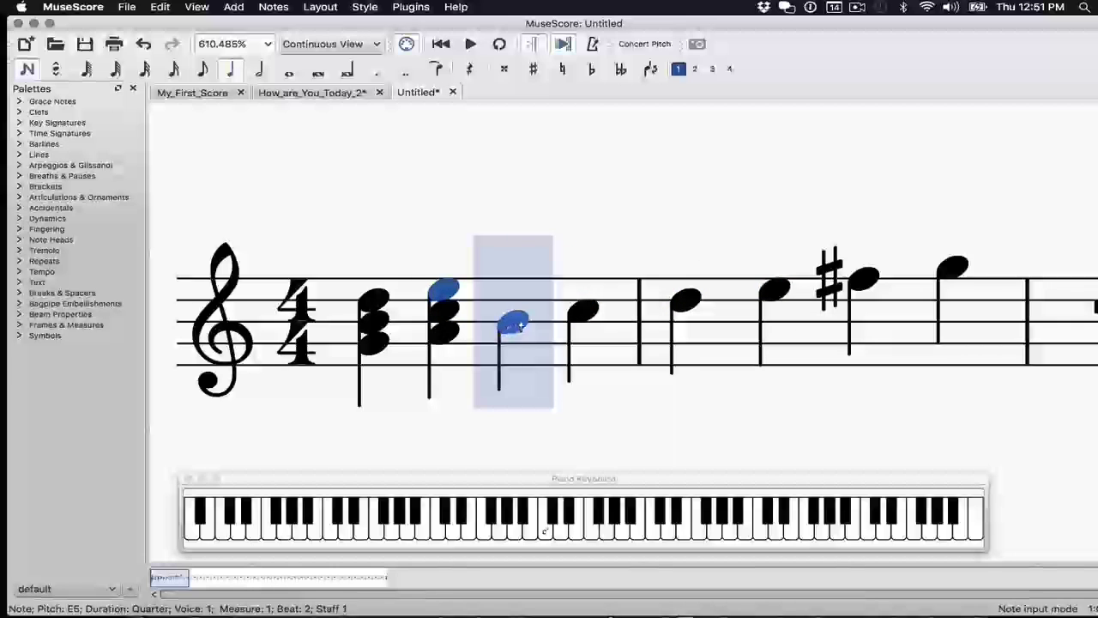
{"action": "left_click", "coordinate": [515, 300], "text": "shift"}
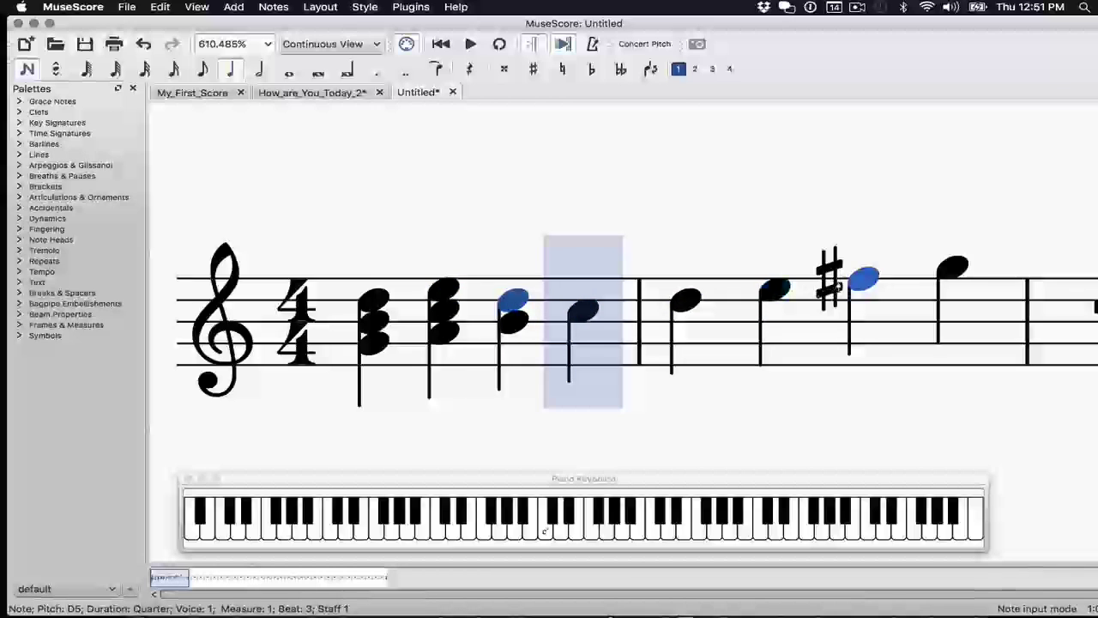
{"action": "left_click", "coordinate": [513, 279], "text": "shift"}
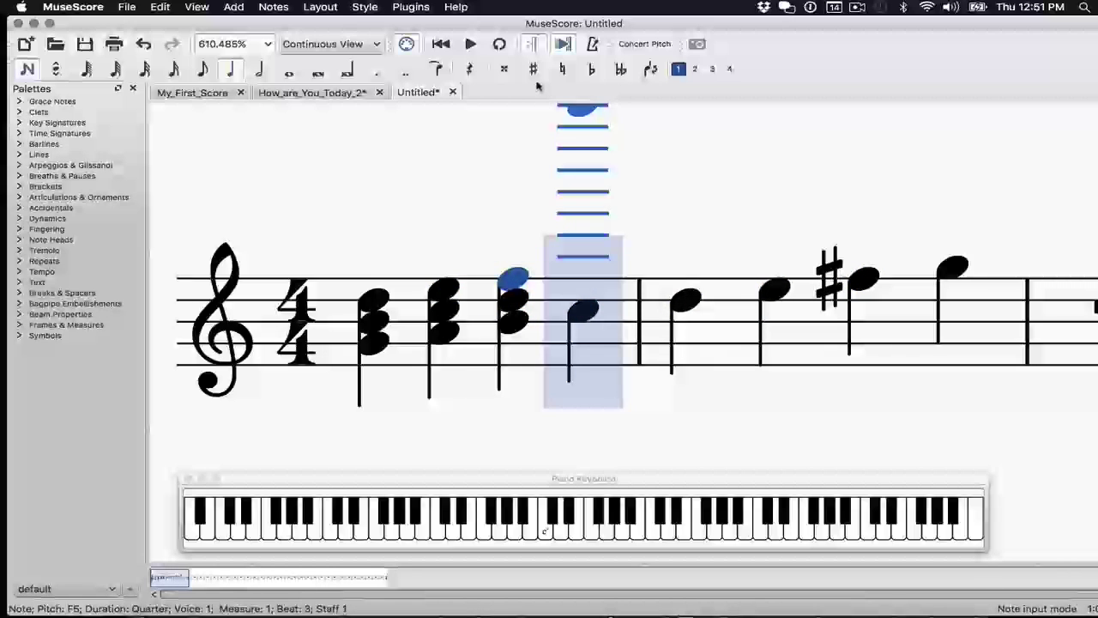
{"action": "left_click", "coordinate": [533, 69]}
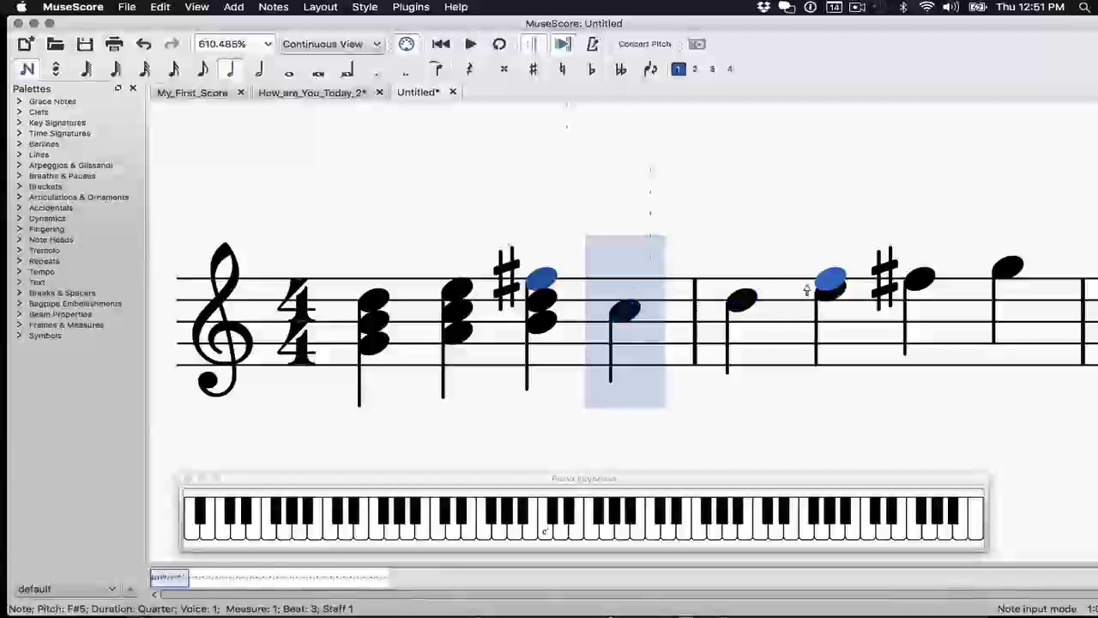
{"action": "left_click", "coordinate": [622, 297], "text": "shift"}
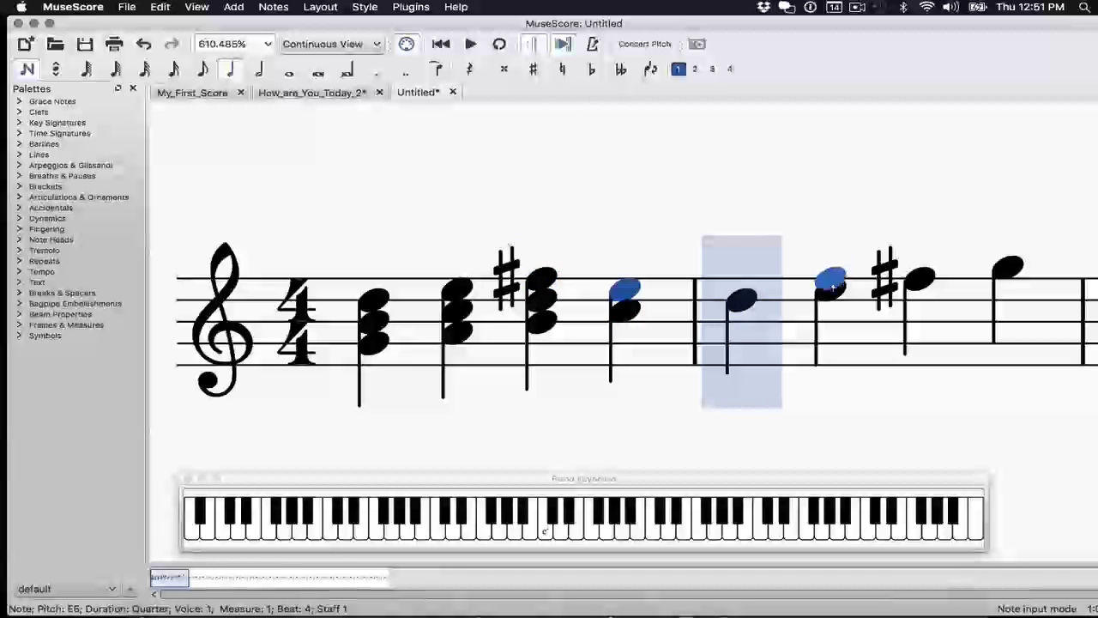
{"action": "key", "text": "shift+g"}
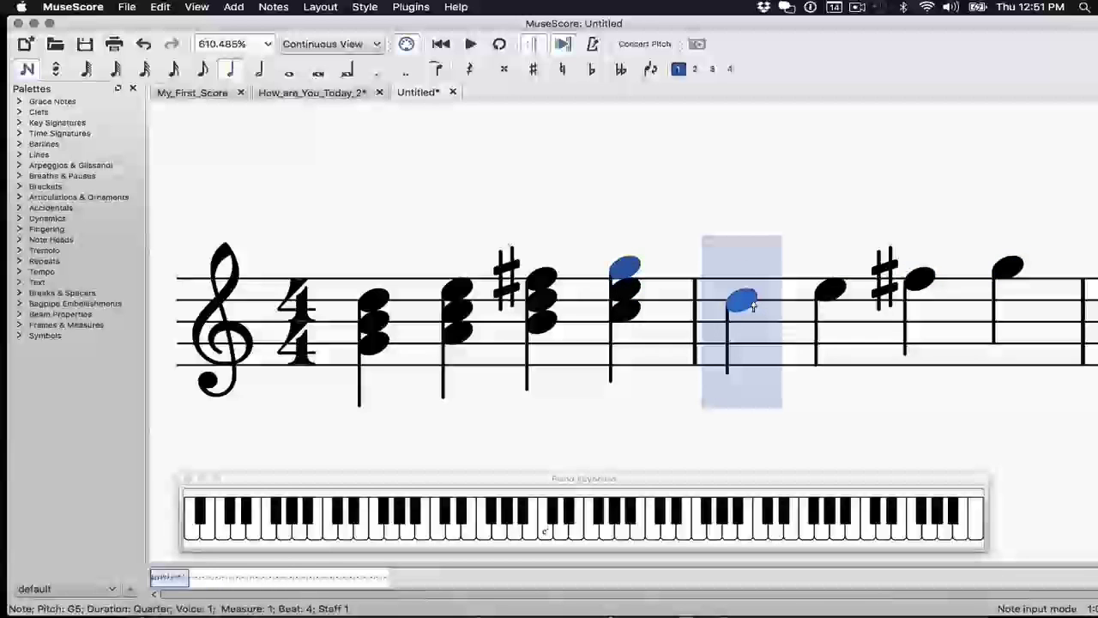
Step: Build the triads D–F♯–A, E–G–B and F♯–A–C in measure 2, then stack B5 on the final G
{"action": "left_click", "coordinate": [750, 279], "text": "shift"}
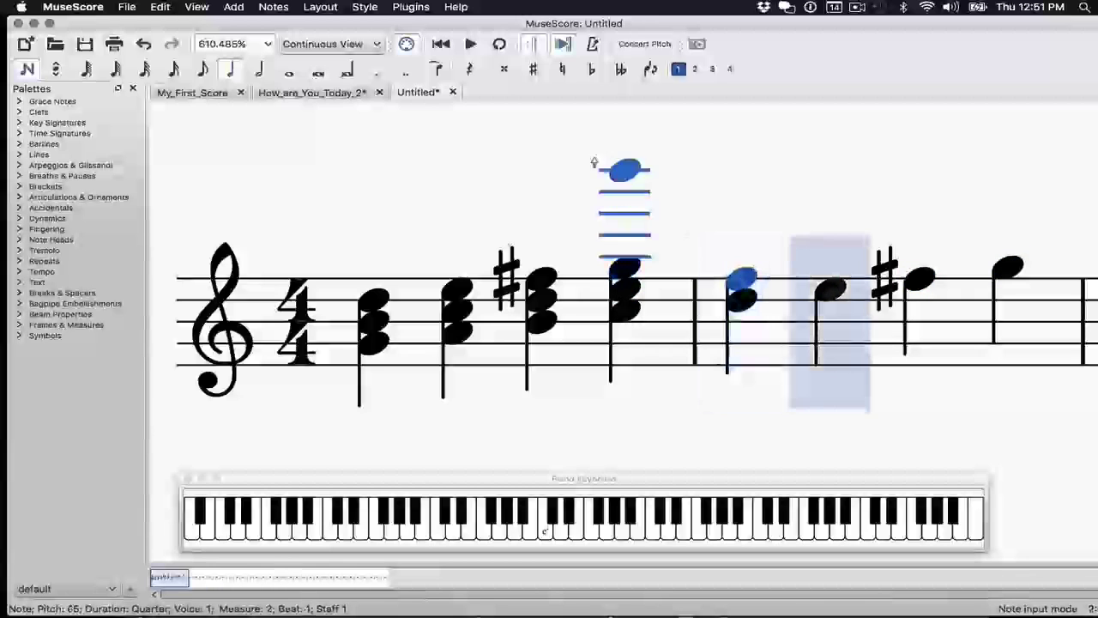
{"action": "key", "text": "Up"}
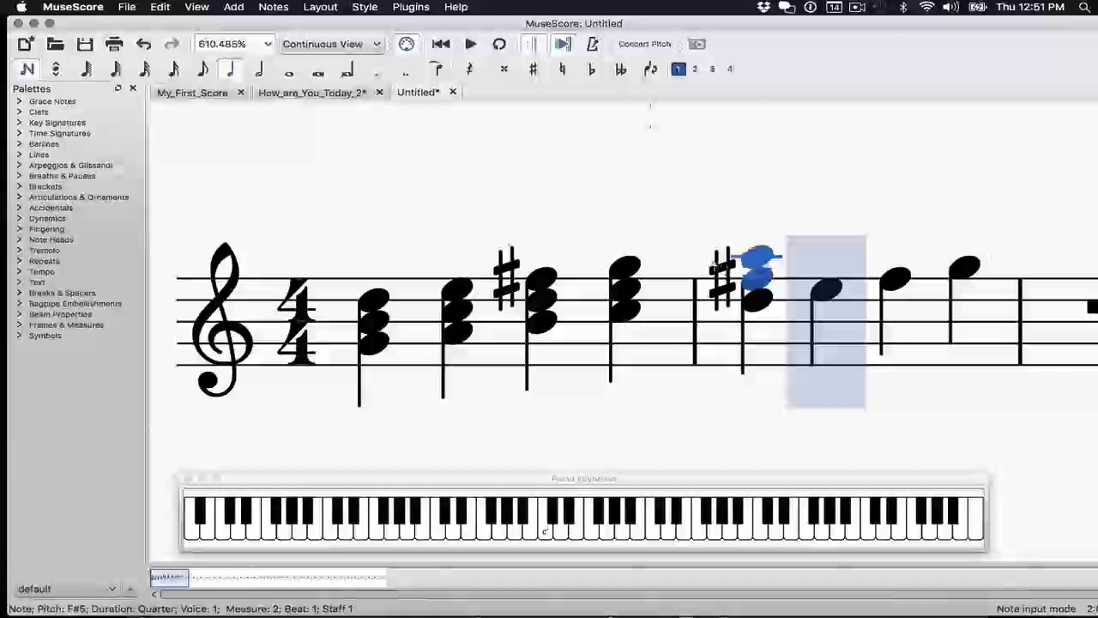
{"action": "left_click", "coordinate": [757, 259], "text": "shift"}
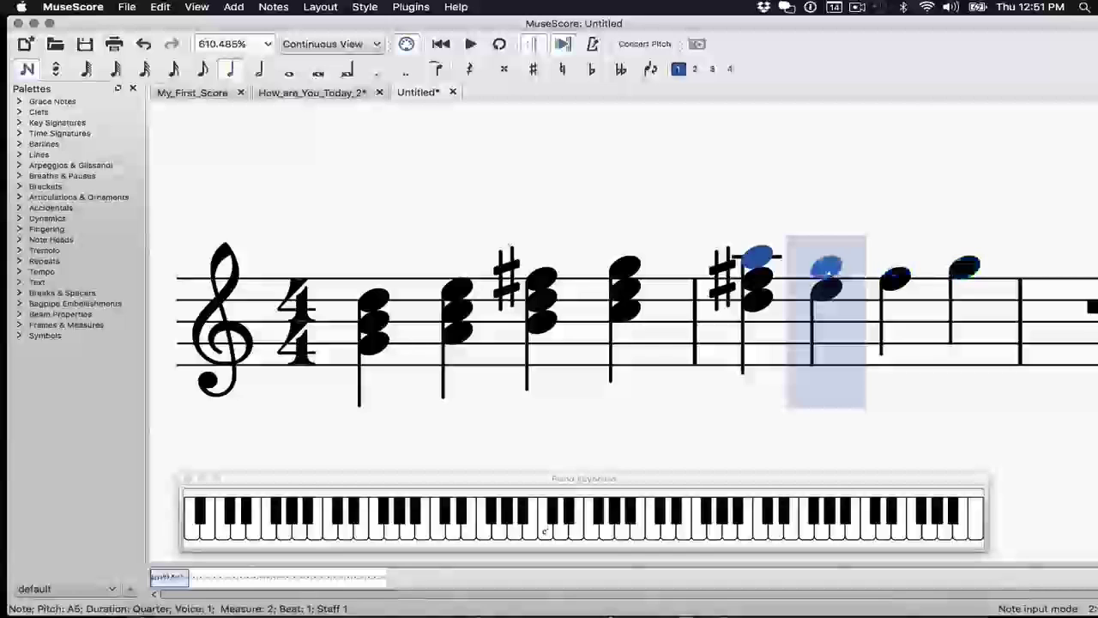
{"action": "left_click", "coordinate": [824, 271], "text": "shift"}
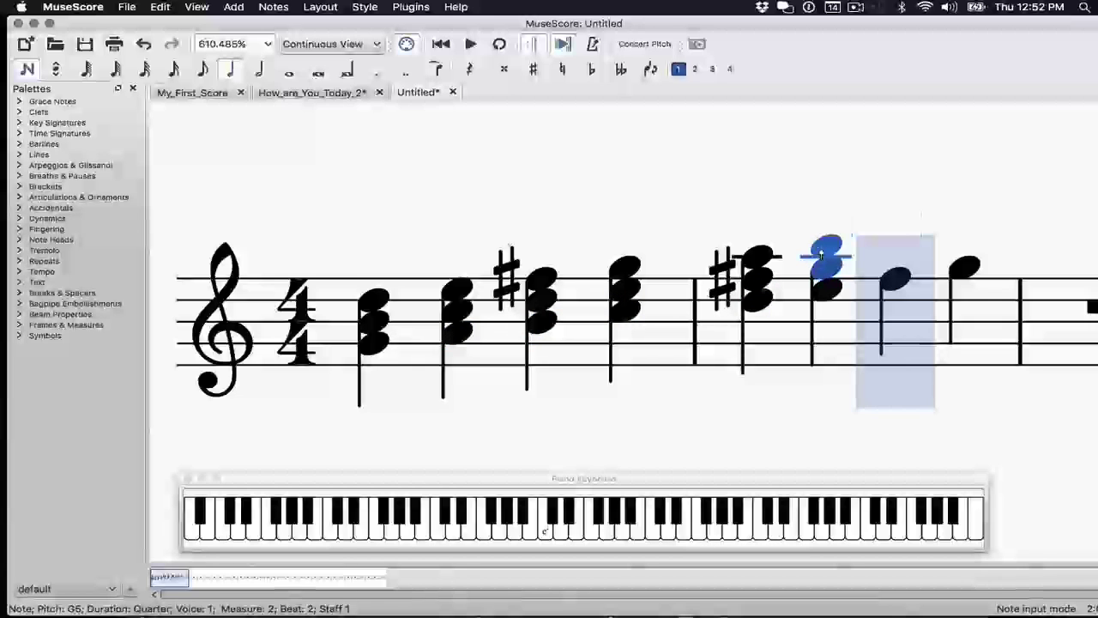
{"action": "left_click", "coordinate": [821, 256], "text": "shift"}
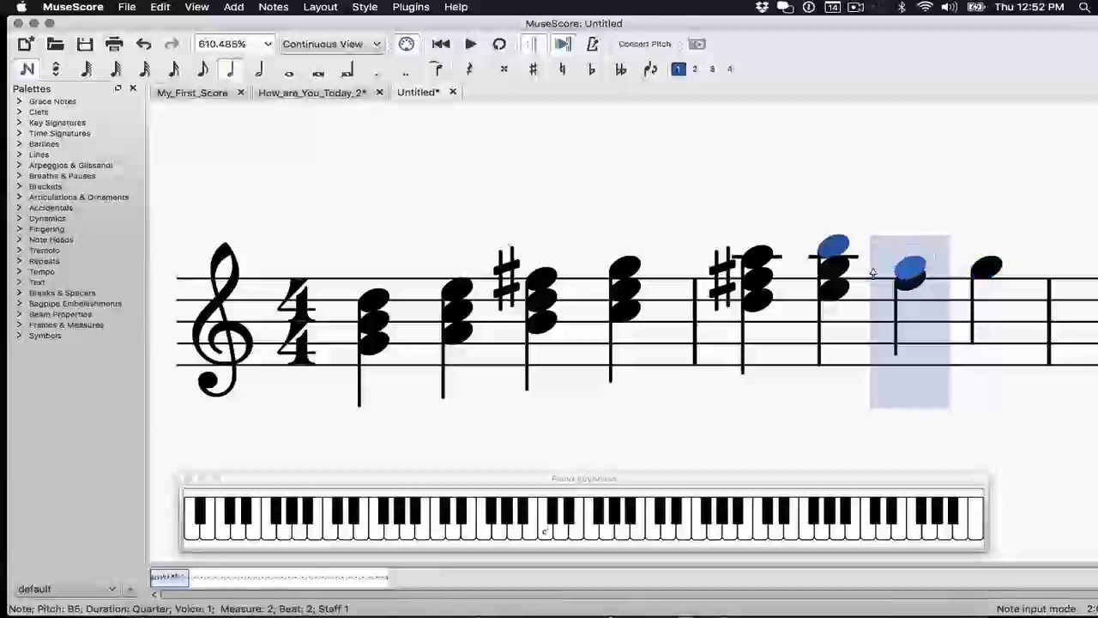
{"action": "left_click", "coordinate": [908, 260], "text": "shift"}
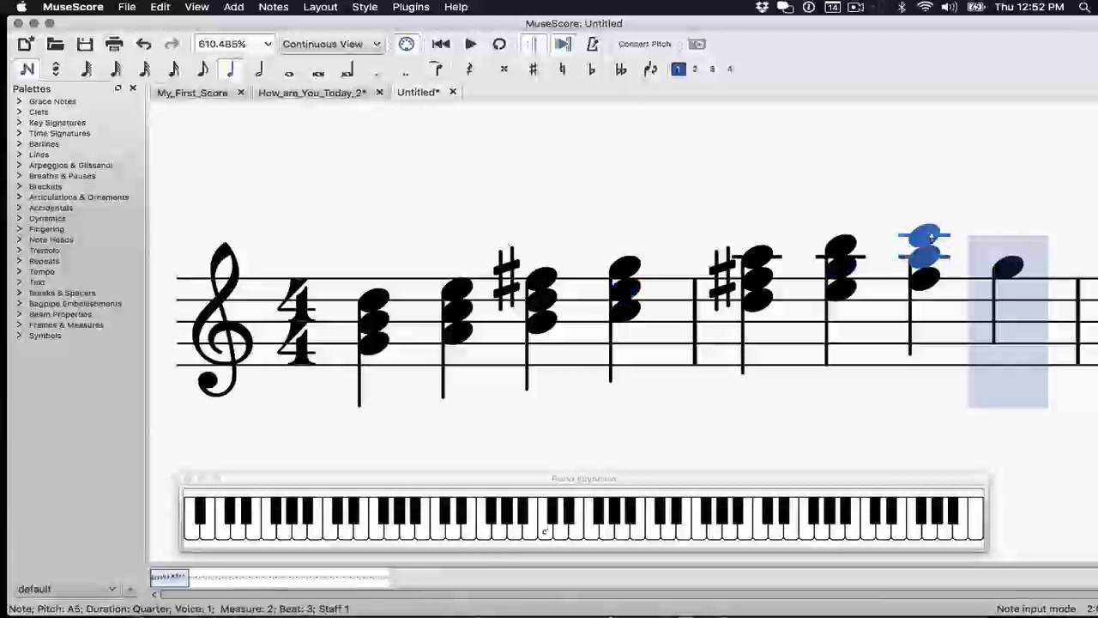
{"action": "left_click", "coordinate": [931, 238], "text": "shift"}
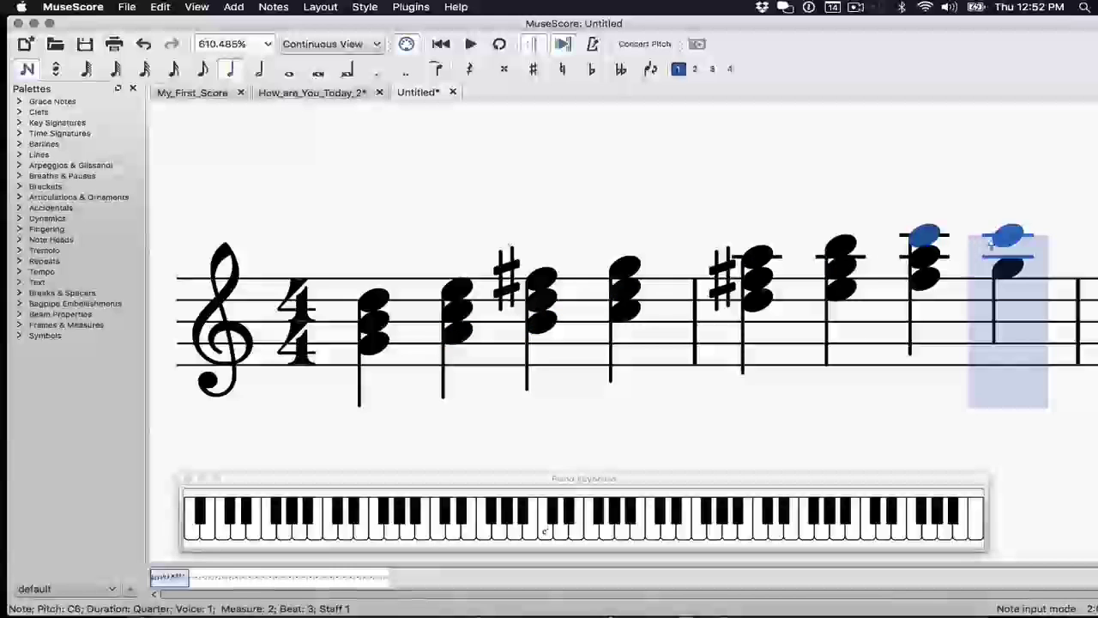
{"action": "left_click", "coordinate": [996, 242]}
Step: Scroll the score back to the opening treble clef so both triad measures are visible
{"action": "scroll", "coordinate": [513, 311], "scroll_direction": "left", "scroll_amount": 10}
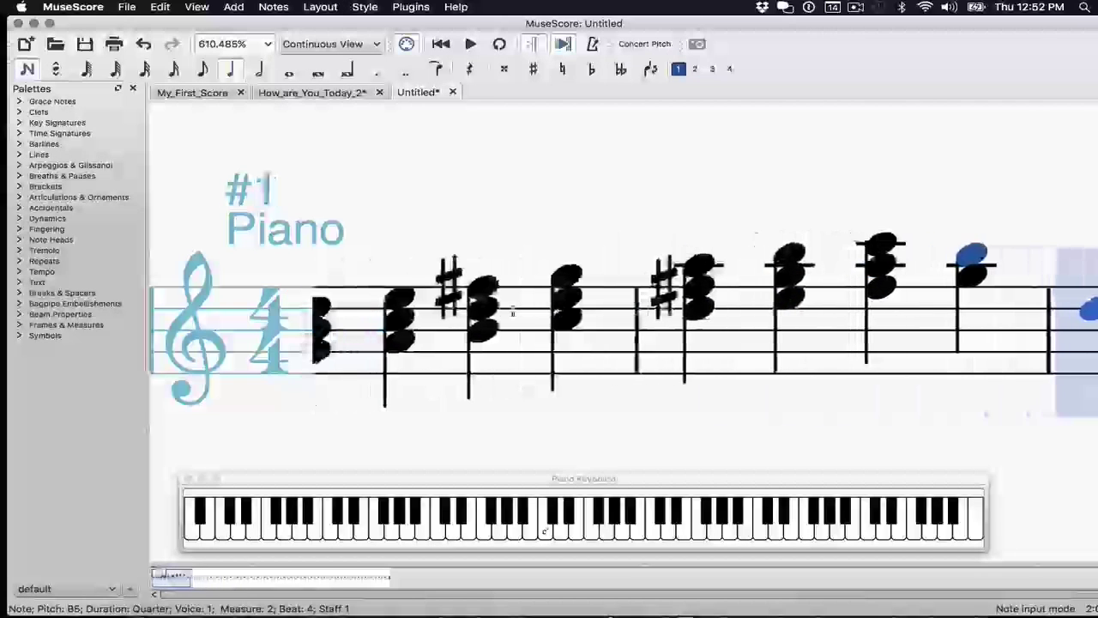
{"action": "scroll", "coordinate": [513, 312], "scroll_direction": "left", "scroll_amount": 4}
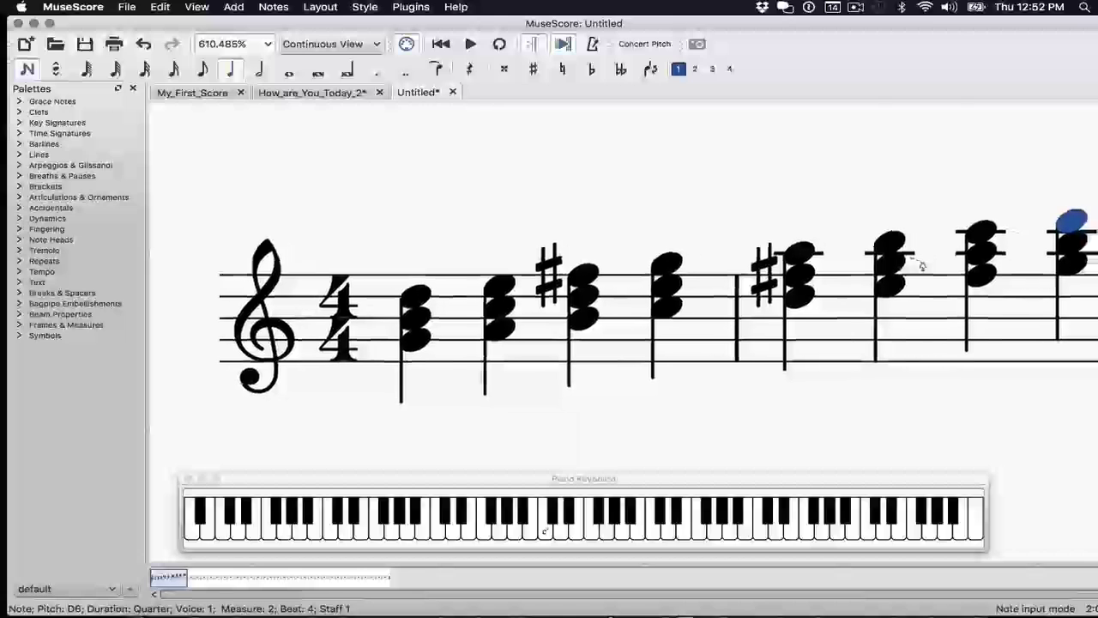
{"action": "scroll", "coordinate": [923, 266], "scroll_direction": "right", "scroll_amount": 2}
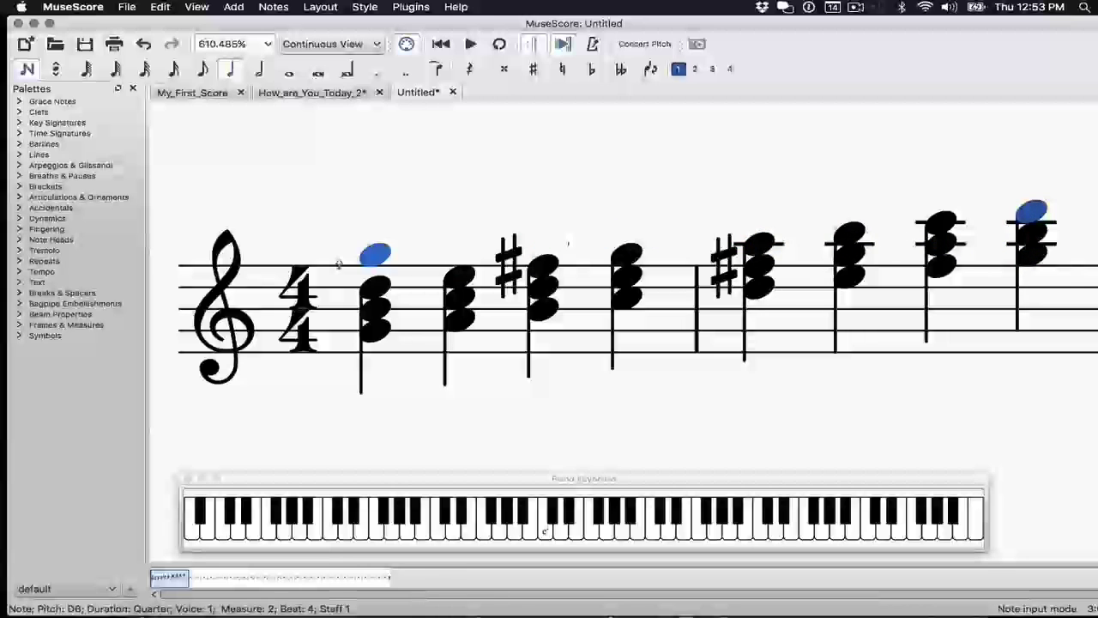
Step: Play back the triads from the first chord and step through the notes of the fourth and fifth chords
{"action": "left_click", "coordinate": [375, 333]}
{"action": "key", "text": "space"}
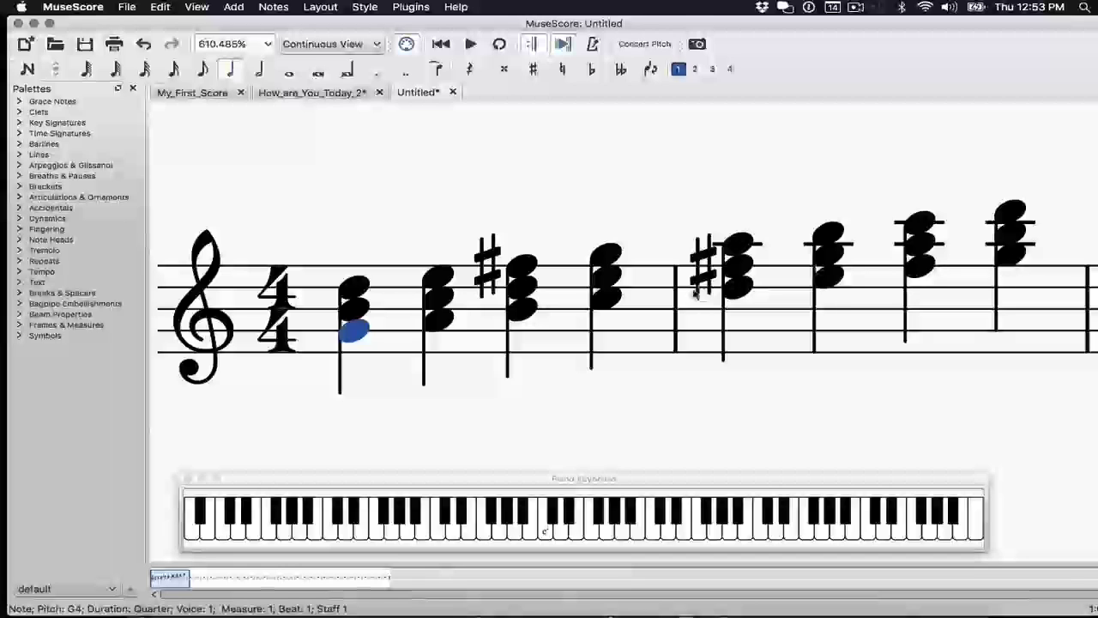
{"action": "left_click", "coordinate": [606, 300]}
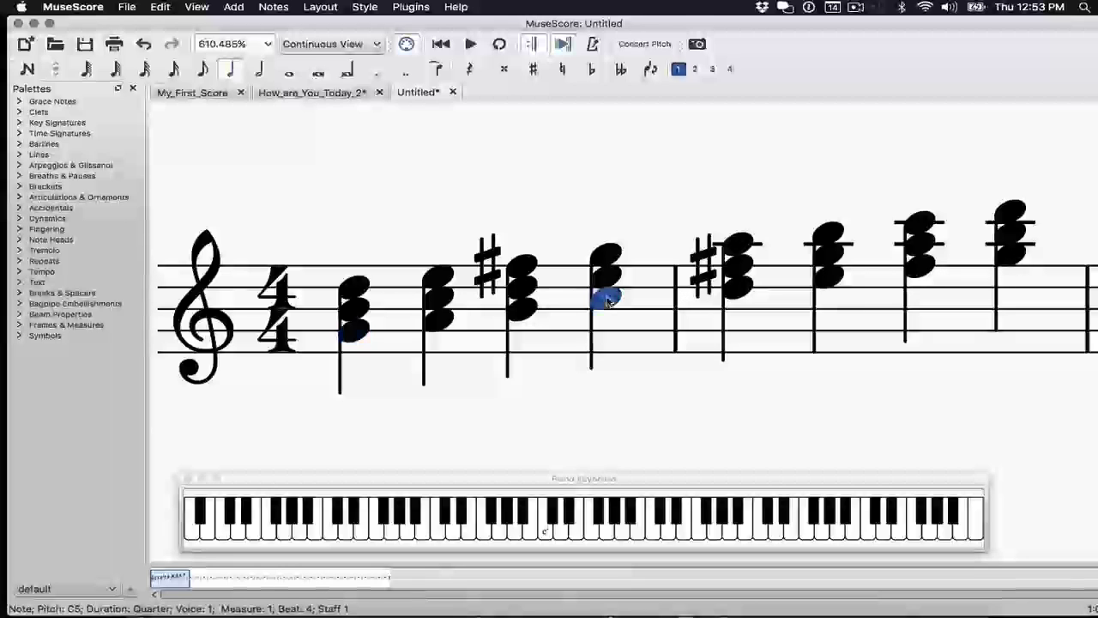
{"action": "key", "text": "alt+Up"}
{"action": "key", "text": "alt+Up"}
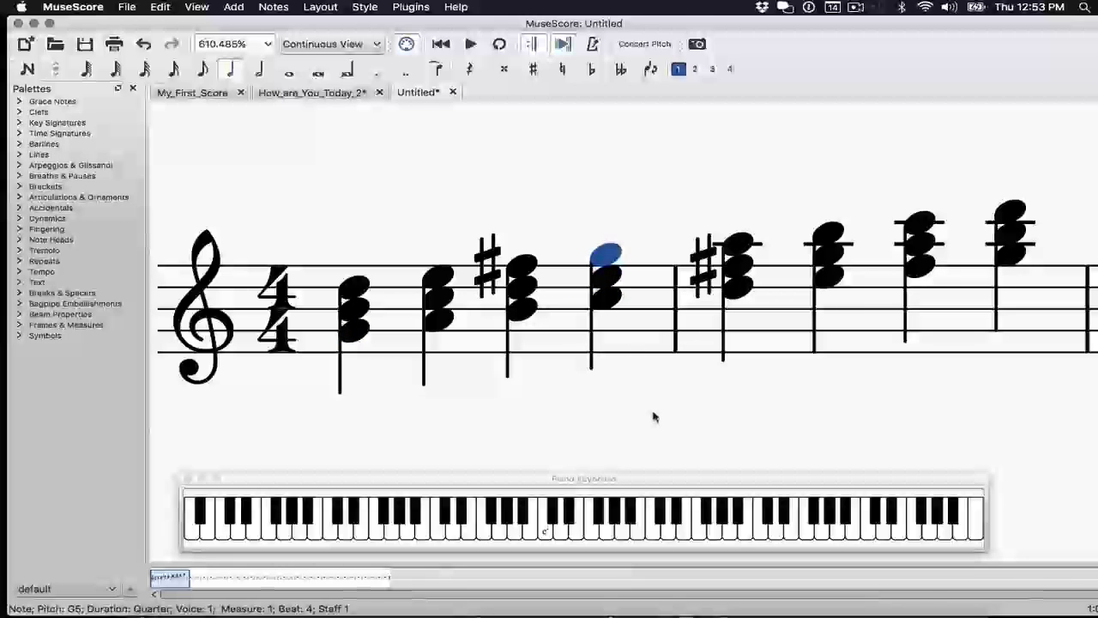
{"action": "left_click", "coordinate": [737, 287]}
{"action": "key", "text": "alt+Up"}
{"action": "key", "text": "alt+Up"}
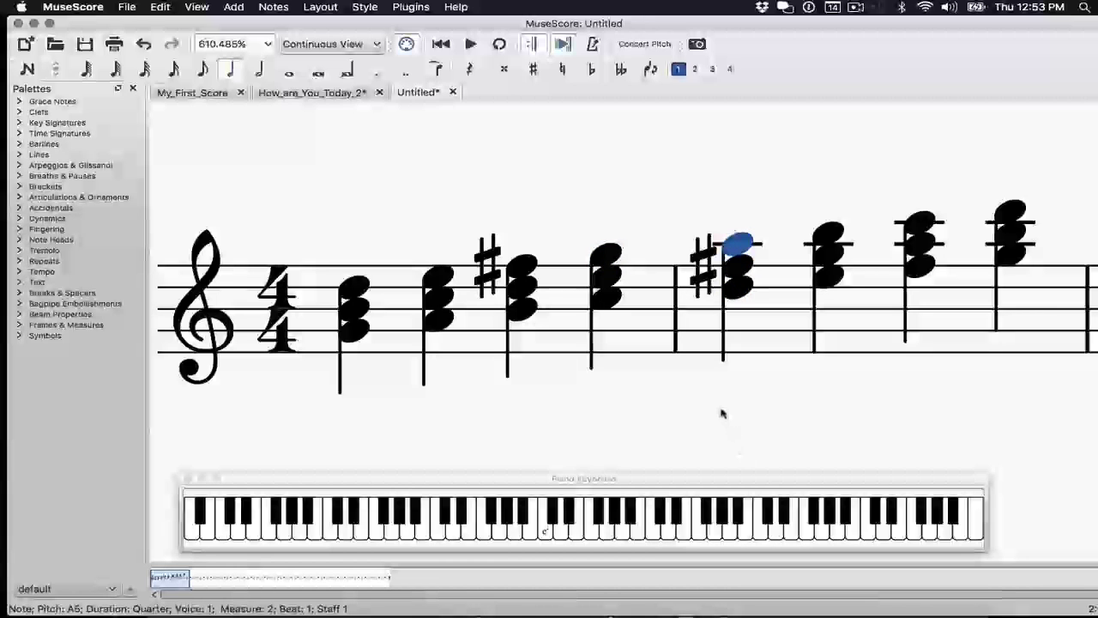
Step: Select measures 1–2 and delete all their chords, leaving whole-measure rests
{"action": "left_click", "coordinate": [1022, 314]}
{"action": "left_click", "coordinate": [481, 326], "text": "shift"}
{"action": "key", "text": "Delete"}
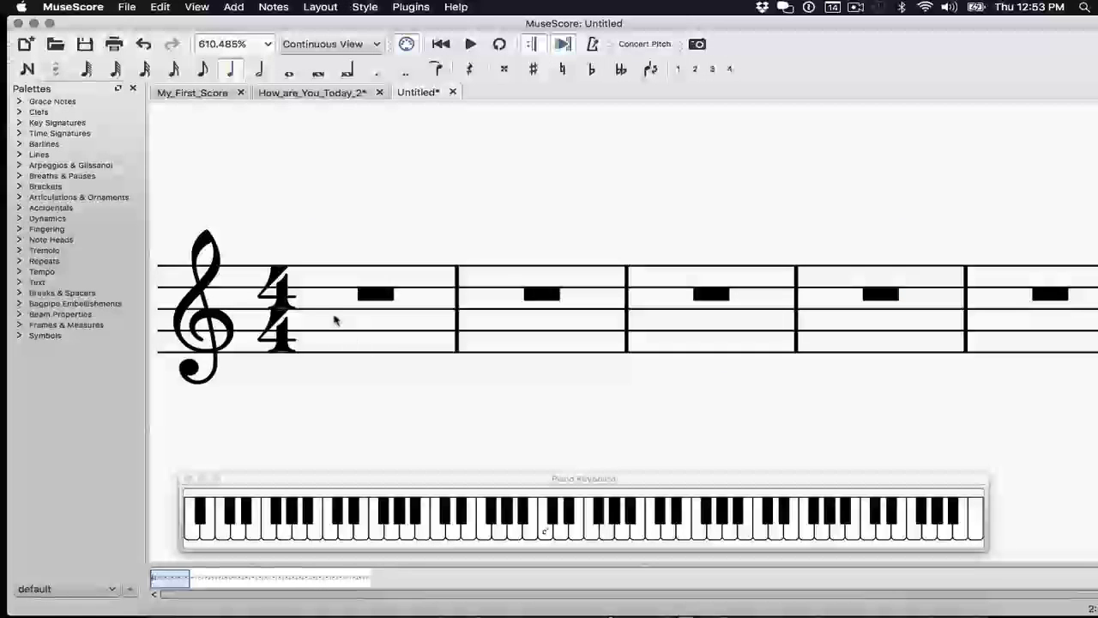
Step: Enter quarter notes E4, F♯4, G4, A4 in measure 1
{"action": "left_click", "coordinate": [27, 69]}
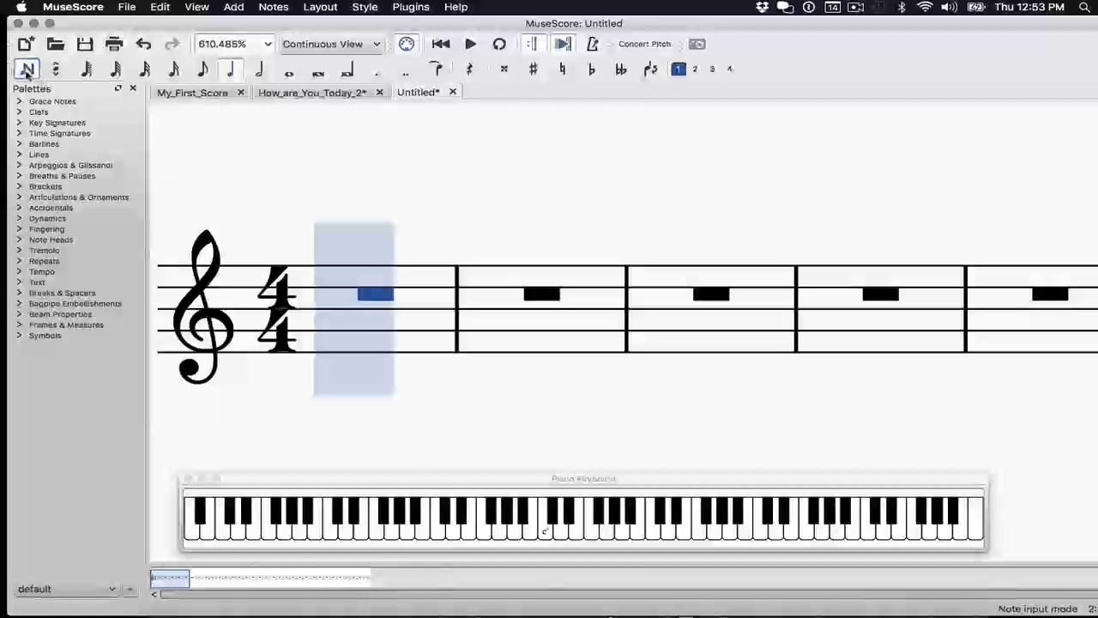
{"action": "left_click", "coordinate": [322, 351]}
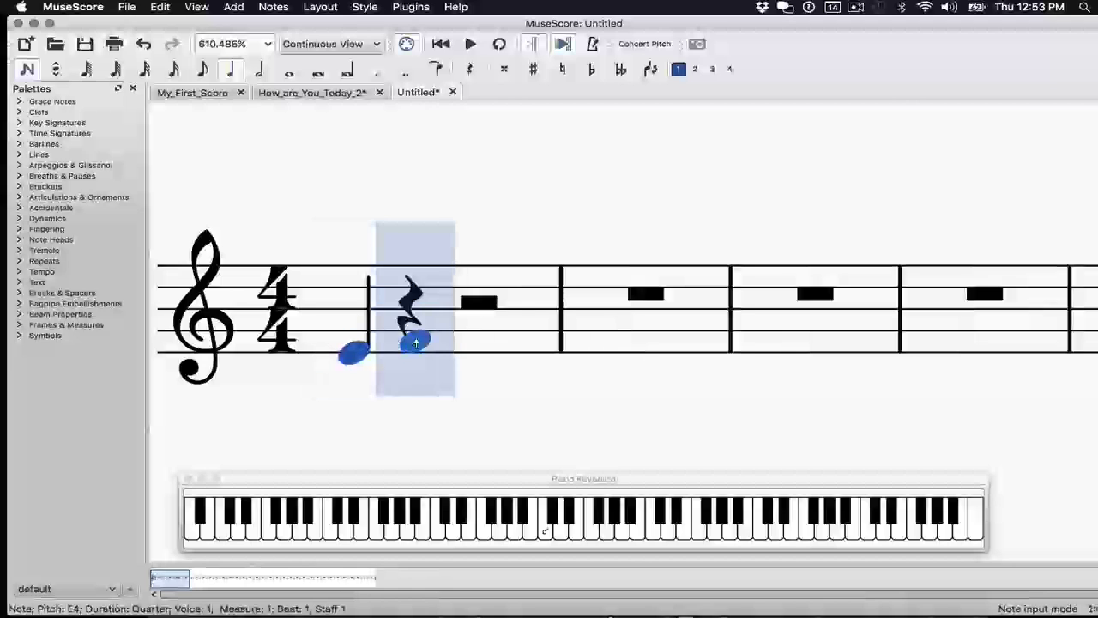
{"action": "left_click", "coordinate": [410, 341]}
{"action": "left_click", "coordinate": [533, 68]}
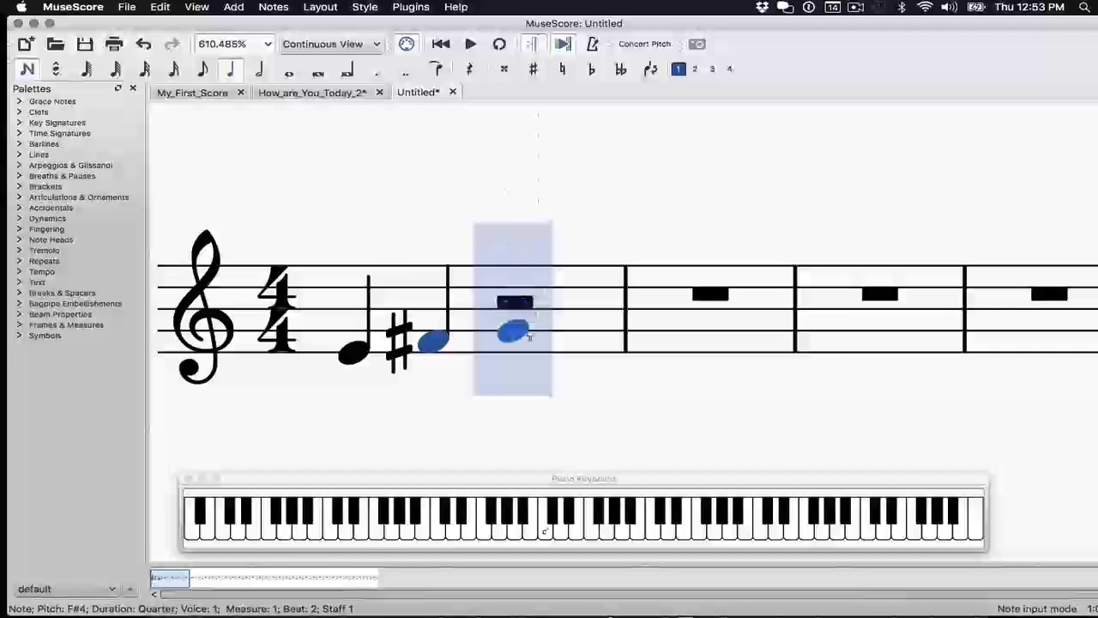
{"action": "left_click", "coordinate": [515, 329]}
{"action": "left_click", "coordinate": [603, 319]}
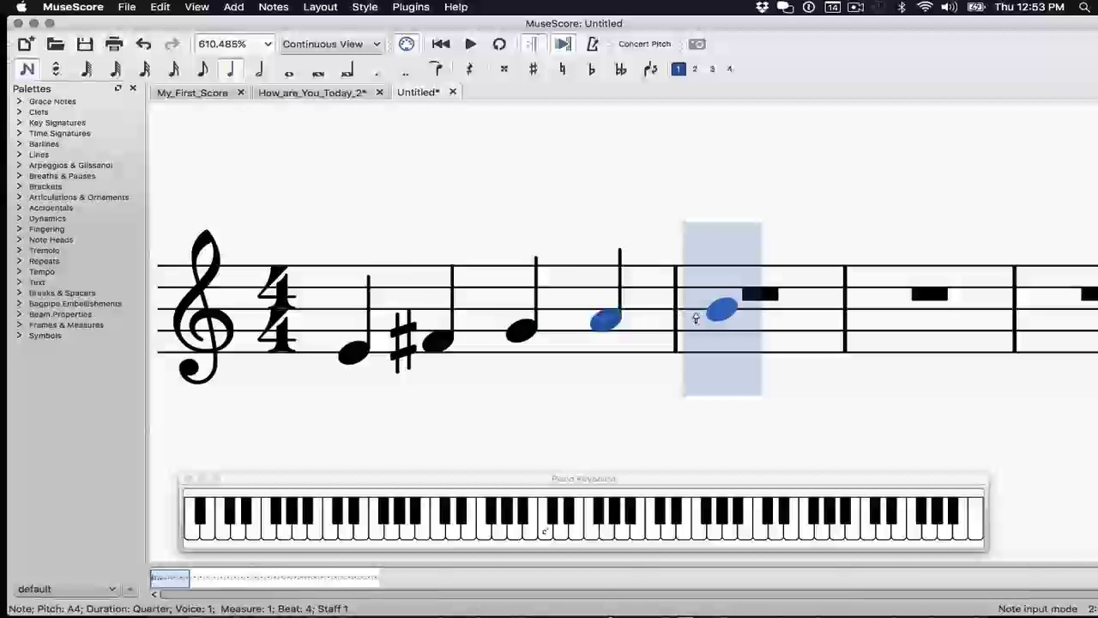
Step: Add B4, C5, D5, E5 in measure 2 to finish the E minor scale
{"action": "left_click", "coordinate": [717, 309]}
{"action": "left_click", "coordinate": [780, 301]}
{"action": "left_click", "coordinate": [861, 287]}
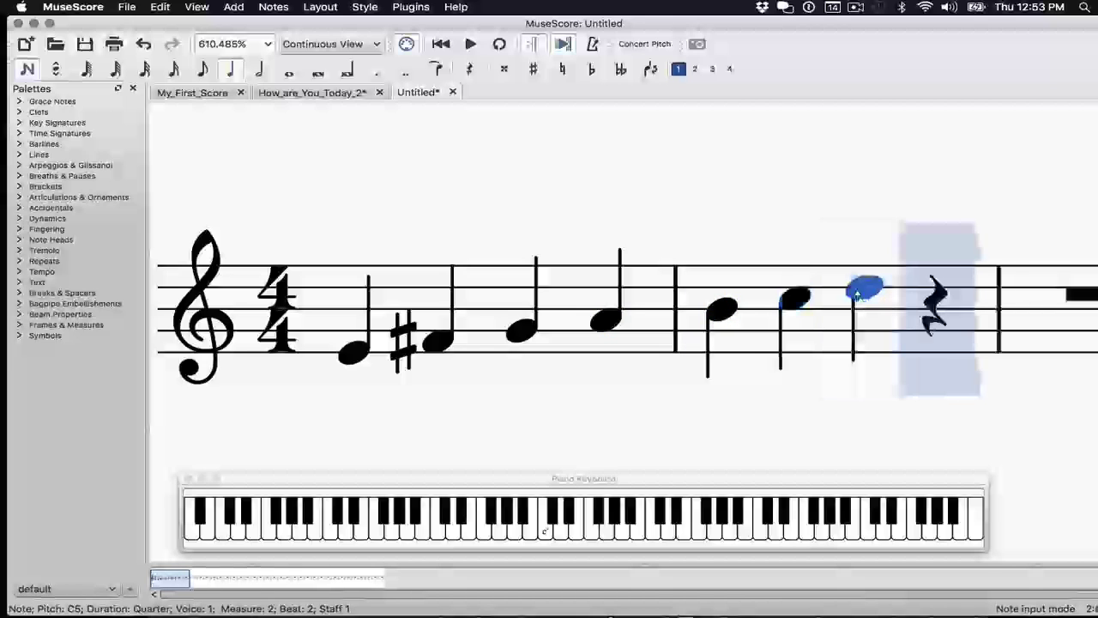
{"action": "left_click", "coordinate": [907, 278]}
{"action": "scroll", "coordinate": [464, 360], "scroll_direction": "left", "scroll_amount": 10}
{"action": "scroll", "coordinate": [463, 362], "scroll_direction": "right", "scroll_amount": 1}
{"action": "key", "text": "Escape"}
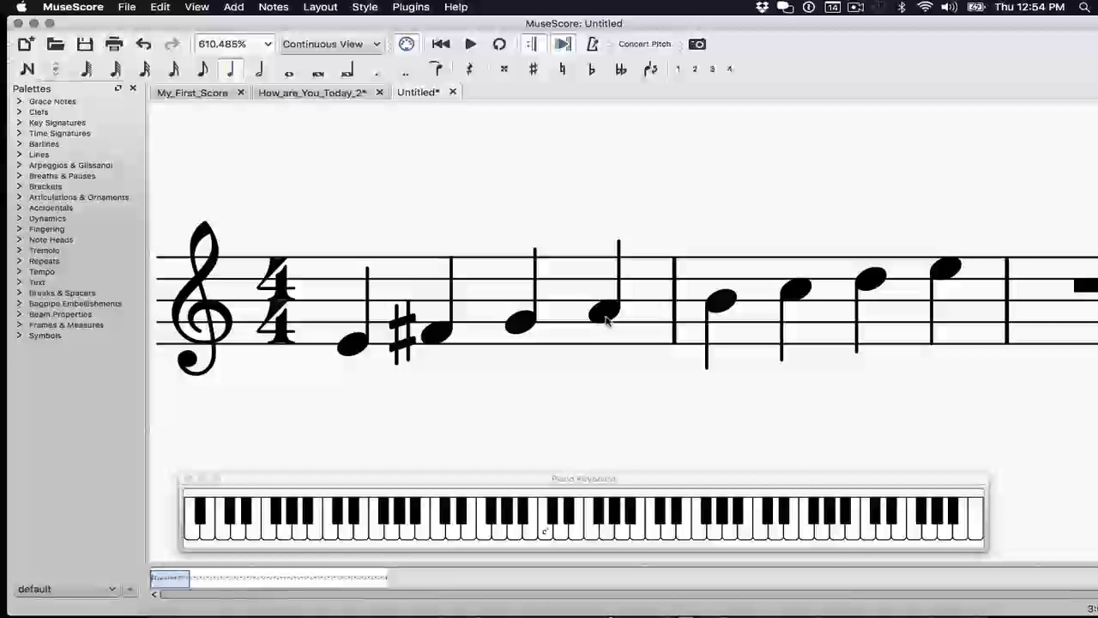
{"action": "left_click", "coordinate": [604, 315]}
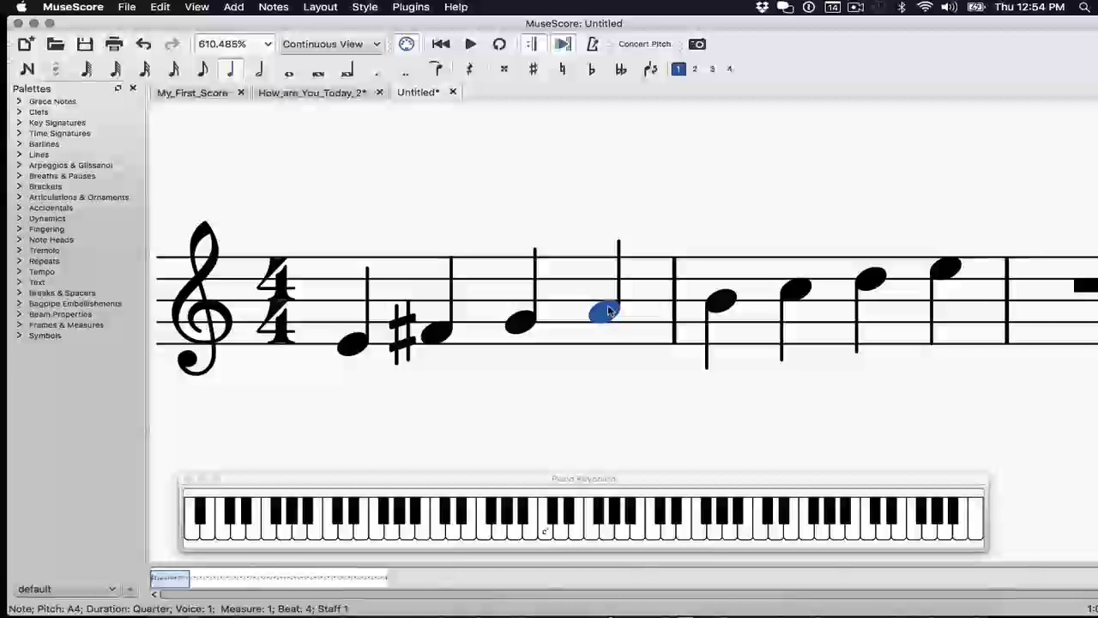
{"action": "left_click", "coordinate": [352, 343]}
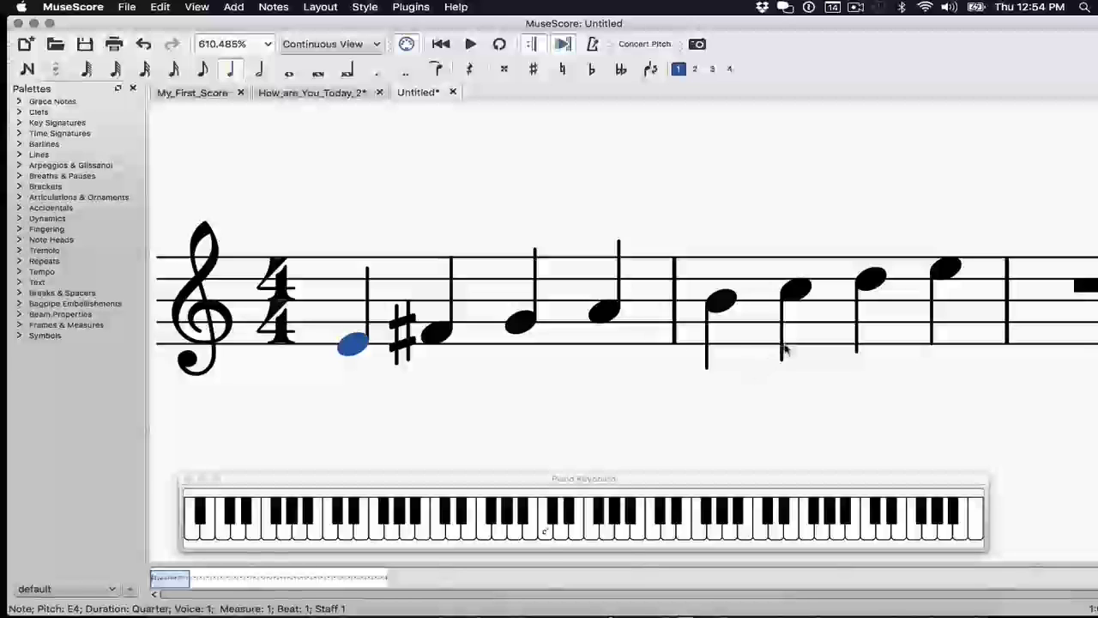
{"action": "left_click", "coordinate": [796, 290]}
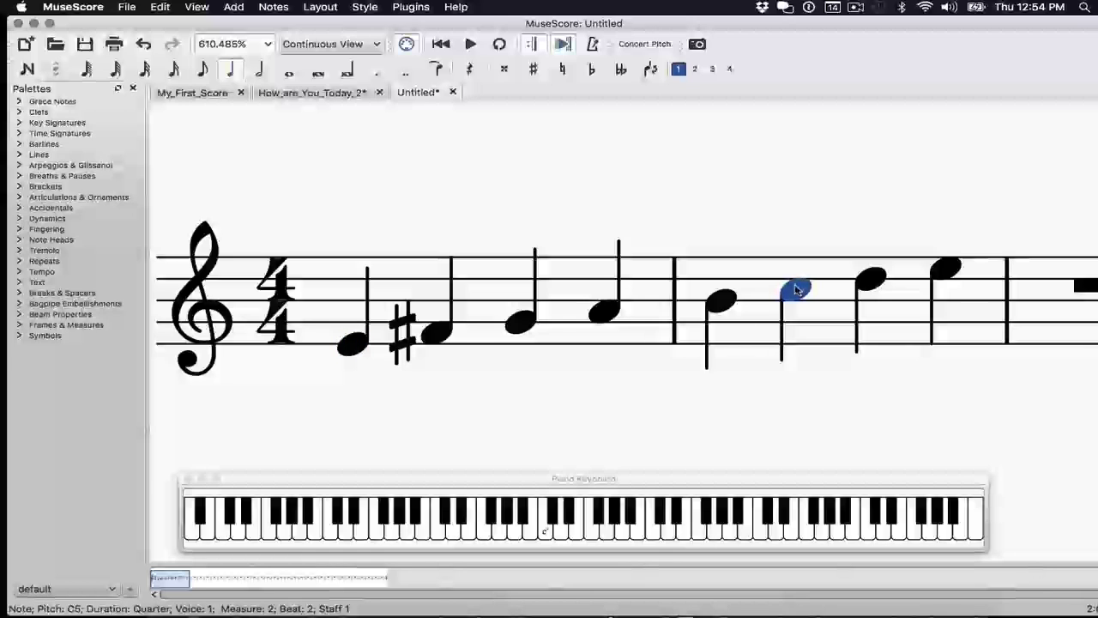